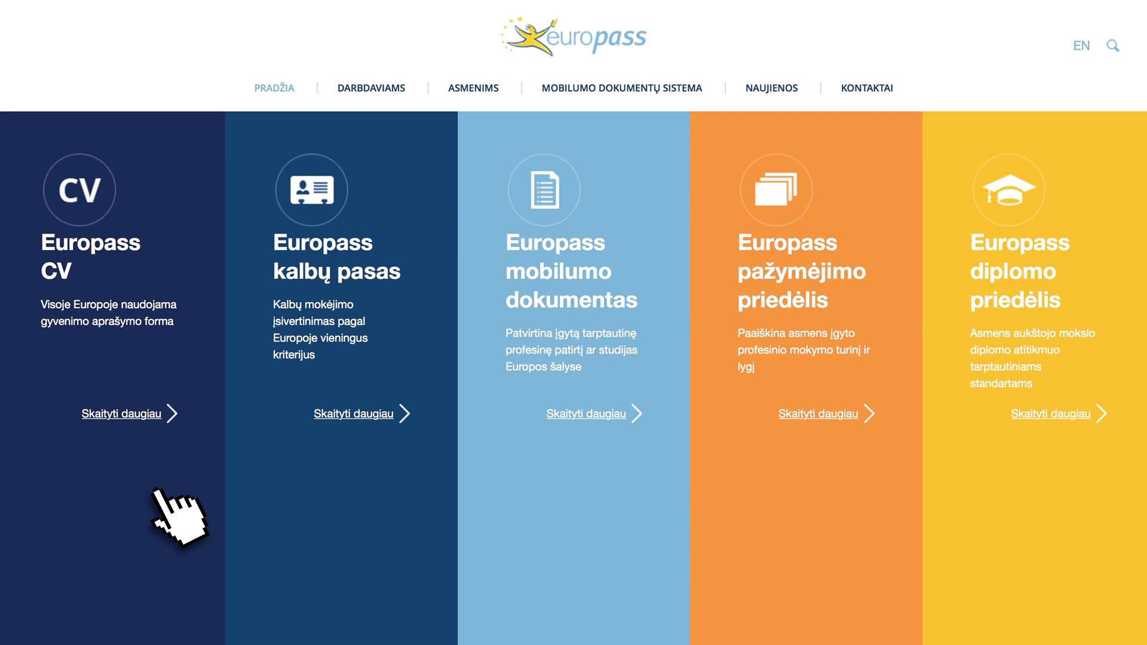
Open the online Europass CV form from the Europass CV page and check the list of available form languages.
click(122, 413)
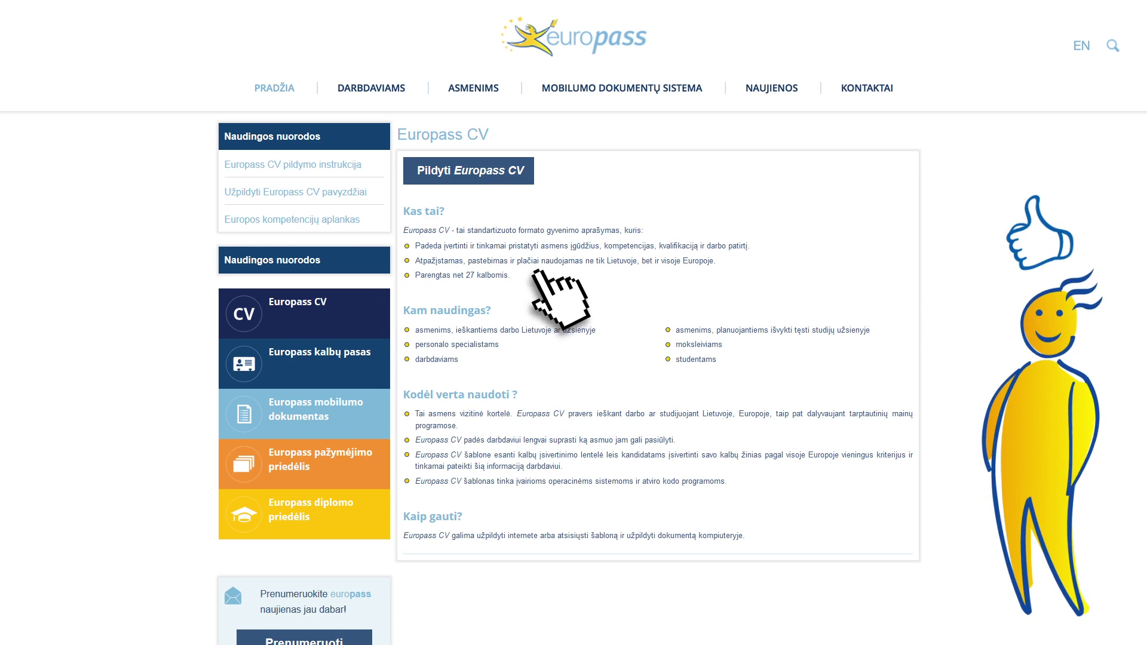
click(484, 170)
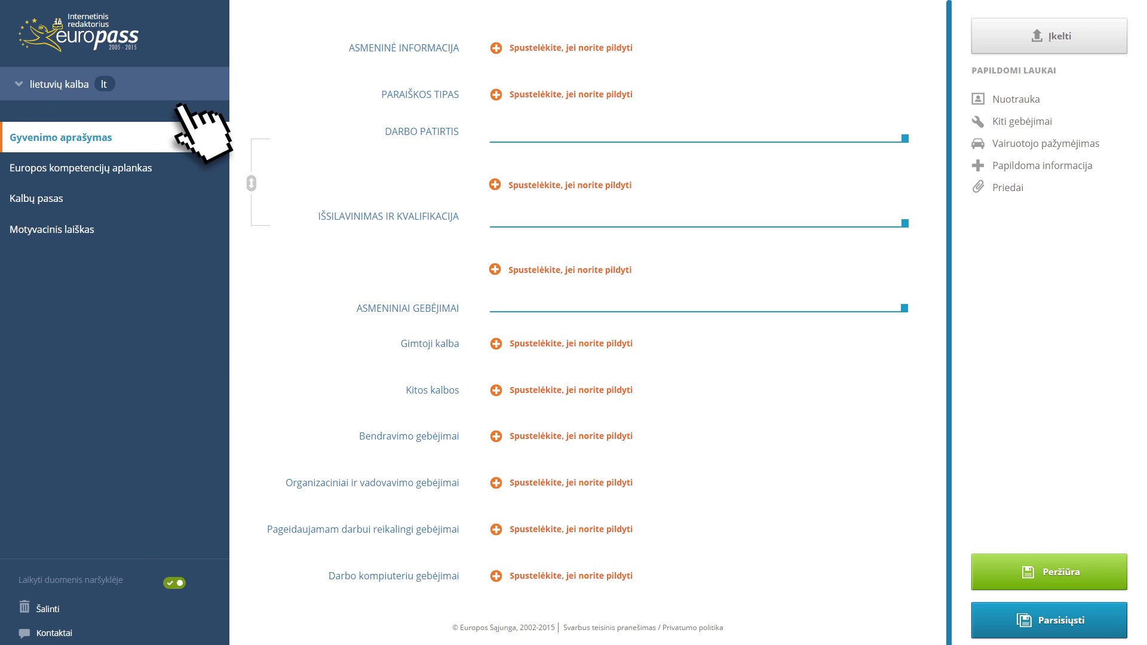
click(103, 81)
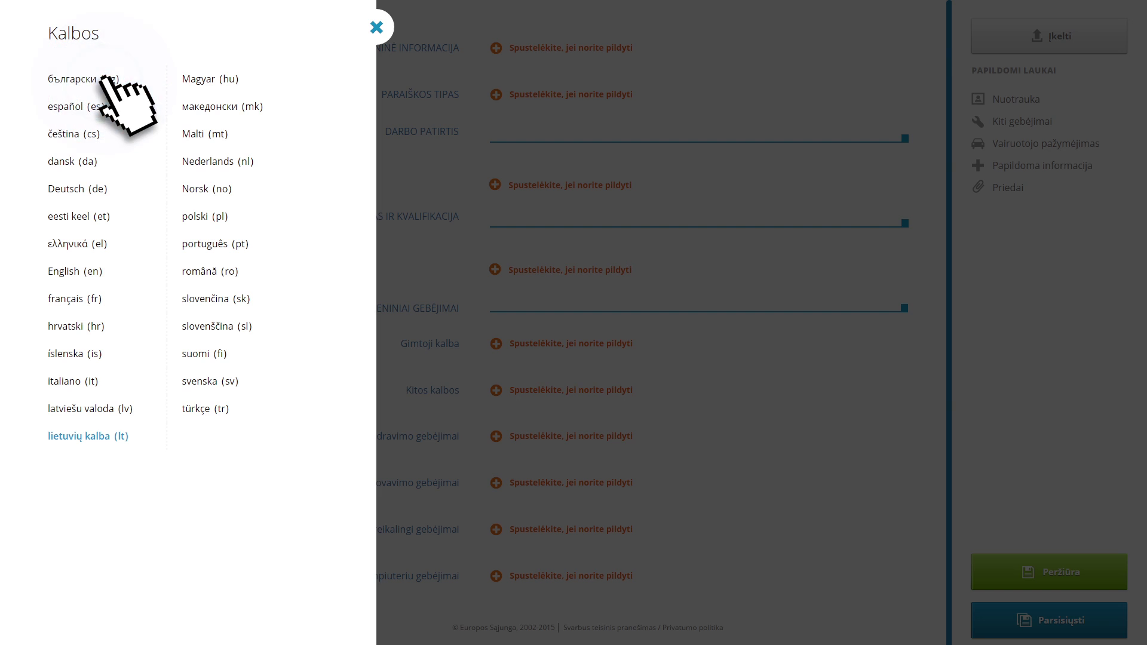
click(376, 27)
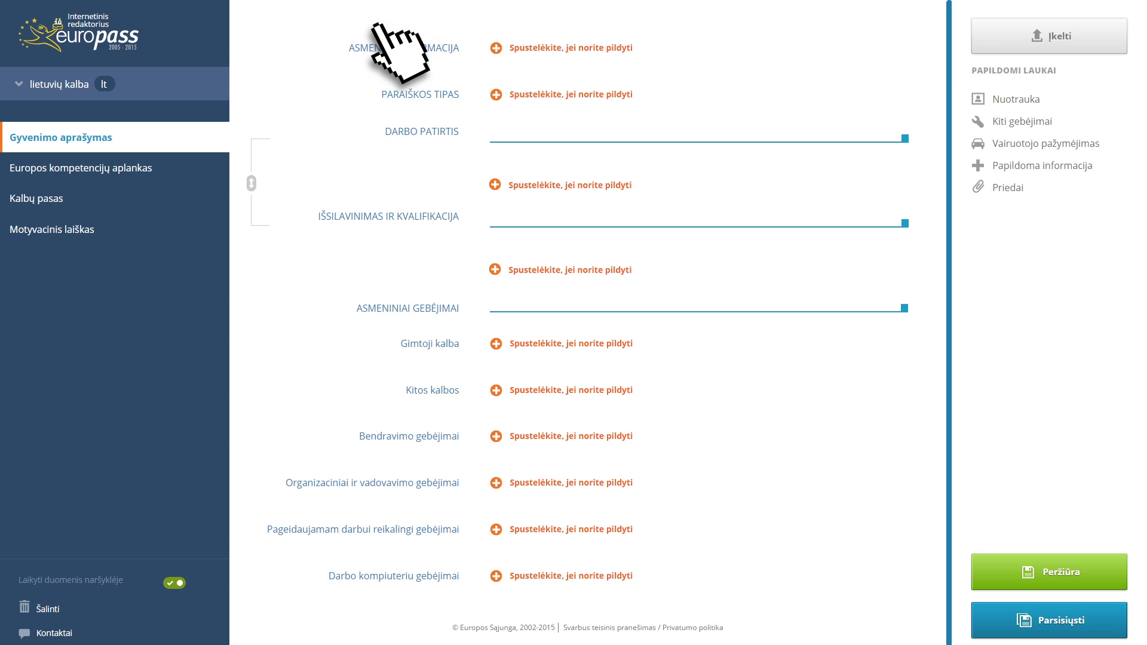
Start the personal information section and enter the applicant's first name and surname.
click(495, 49)
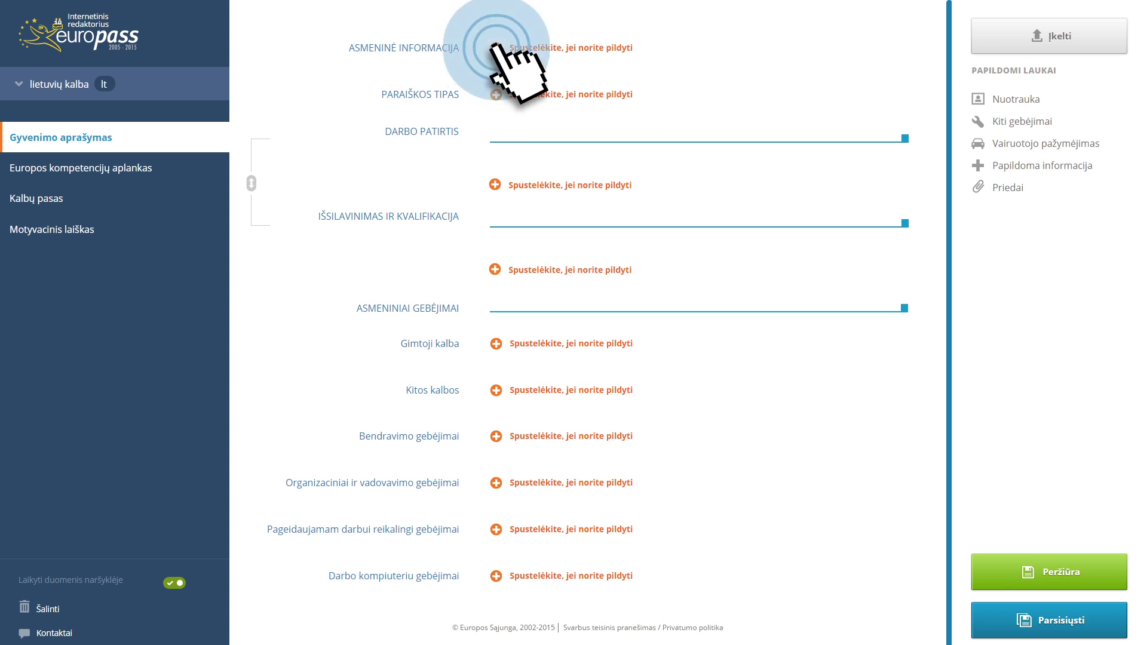
click(667, 112)
text(Varden)
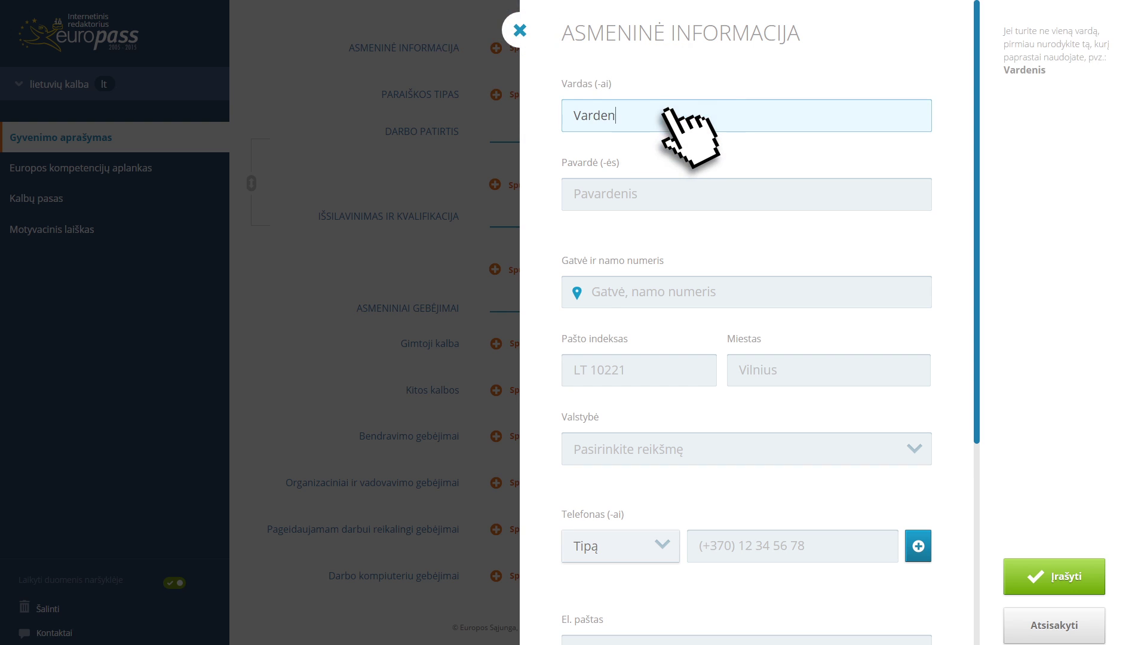
text(is)
click(675, 190)
text(Pavardenis)
key(Tab)
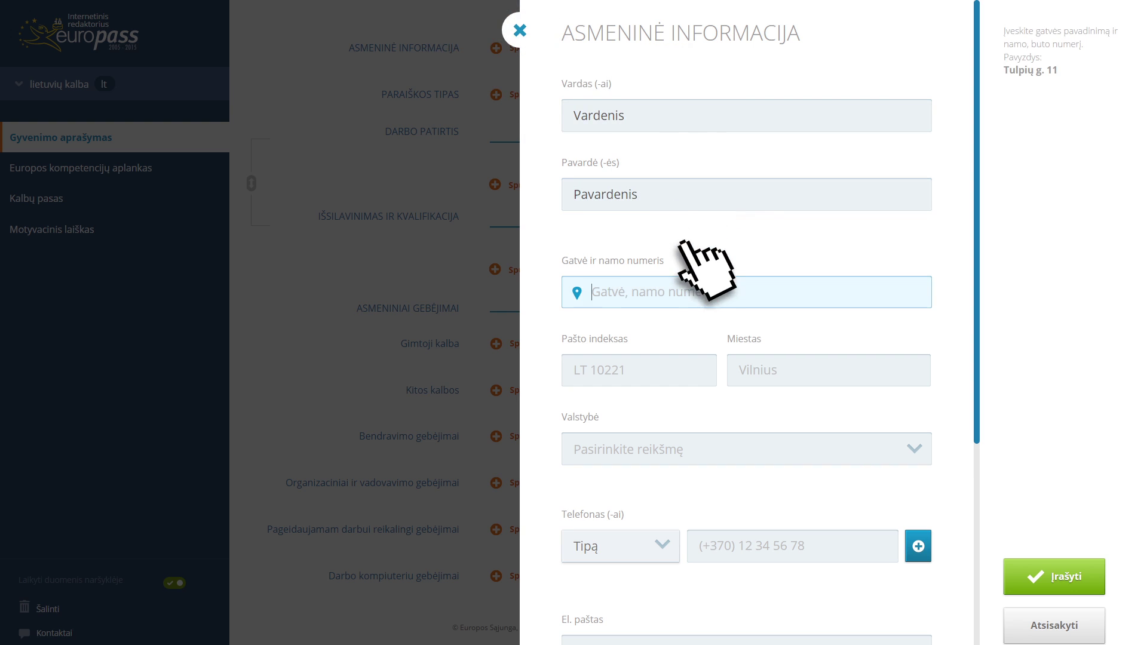
Fill in the applicant's street address, postal code and city, and set the country to Lietuva.
click(681, 286)
text(Gatvės g., 1)
click(673, 369)
text(LT 10221)
key(Tab)
click(800, 373)
text(Vilnius)
click(737, 454)
text(Lietuva)
Add a mobile phone number and the applicant's e-mail address, and save the personal information.
click(650, 541)
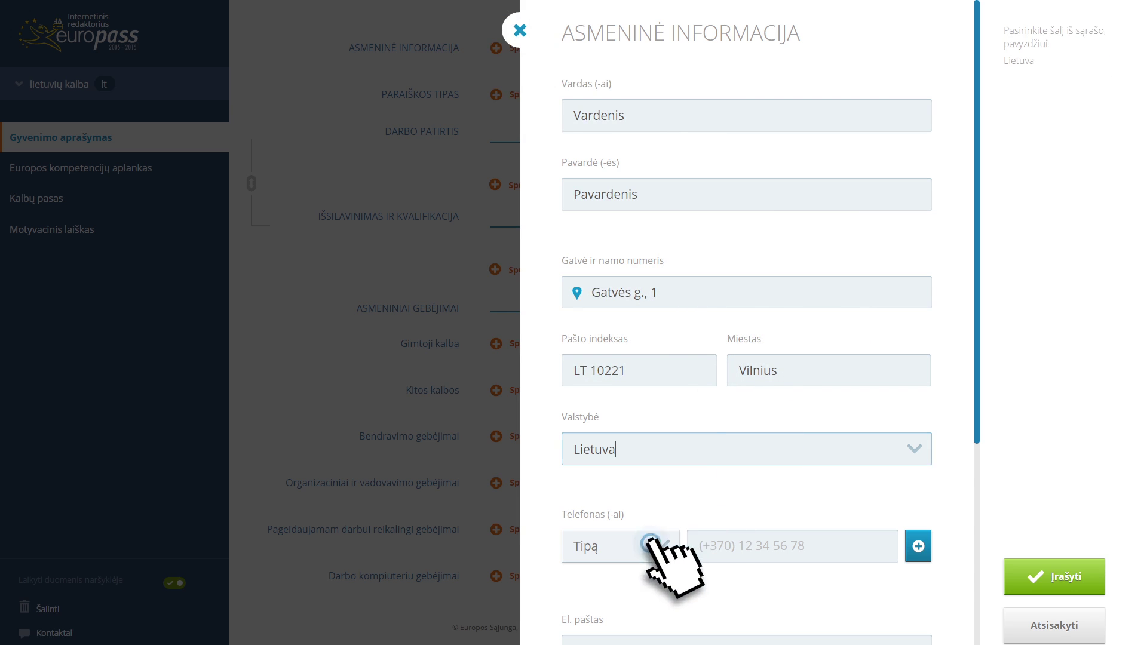
click(837, 544)
text((+370) 12 34 56 78)
scroll(830, 545, down, 3)
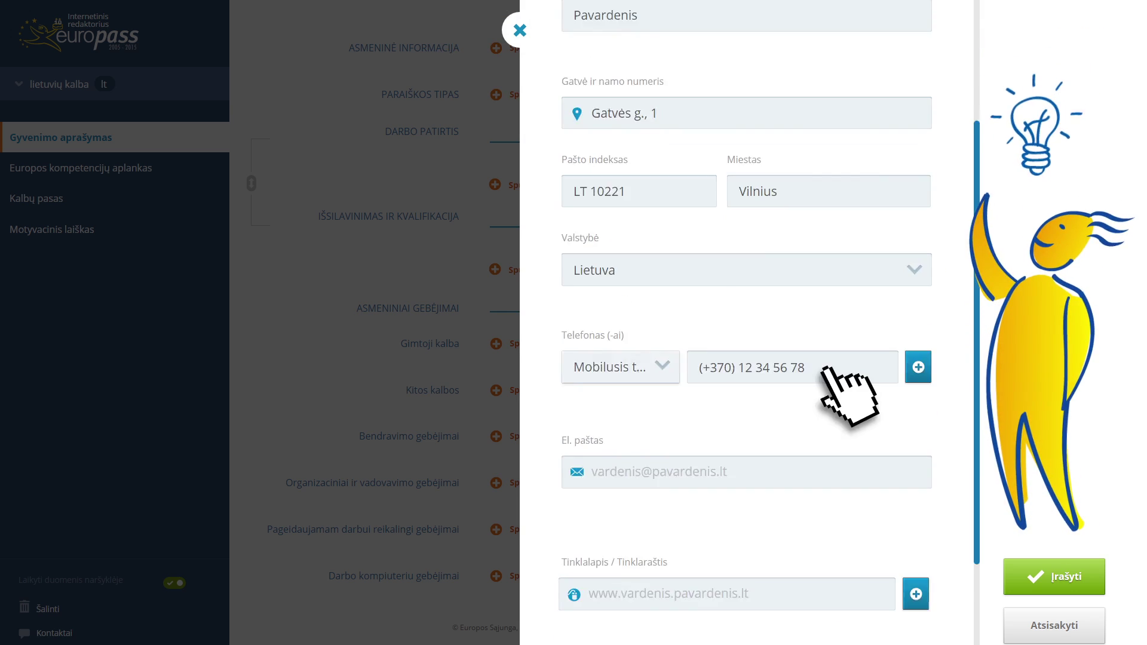
click(844, 366)
text(vardenis@pavardenis.lt)
click(1051, 575)
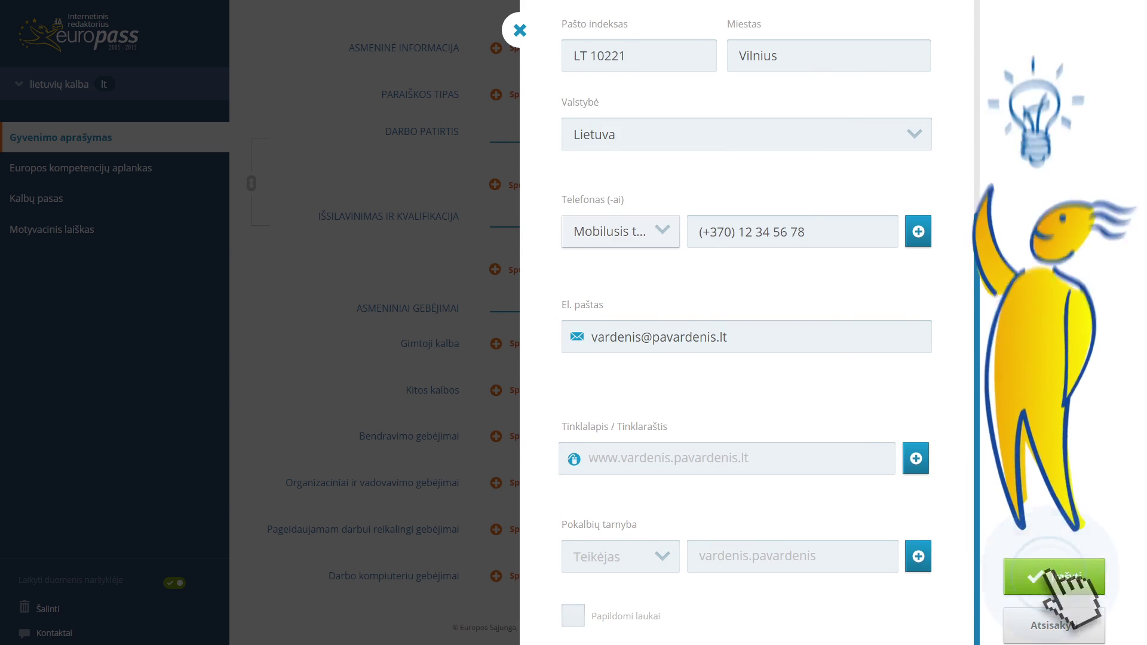
Set the application type to "DARBAS, DĖL KURIO KREIPIAMASI" with the description Patarėjas, and save it.
click(606, 153)
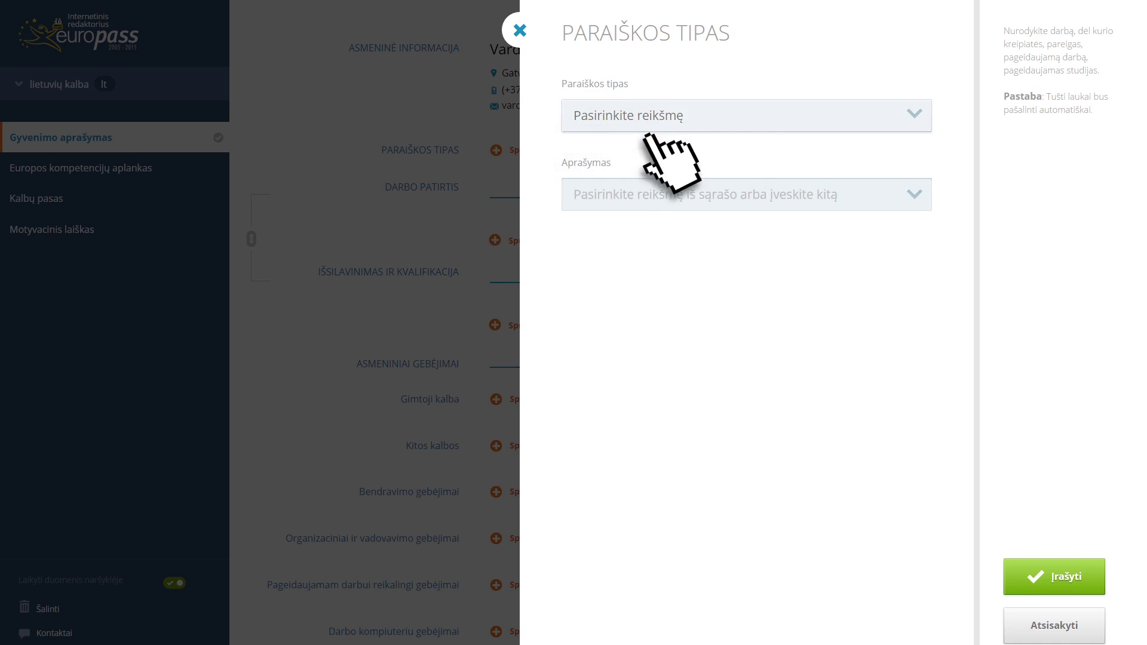
click(738, 114)
click(697, 172)
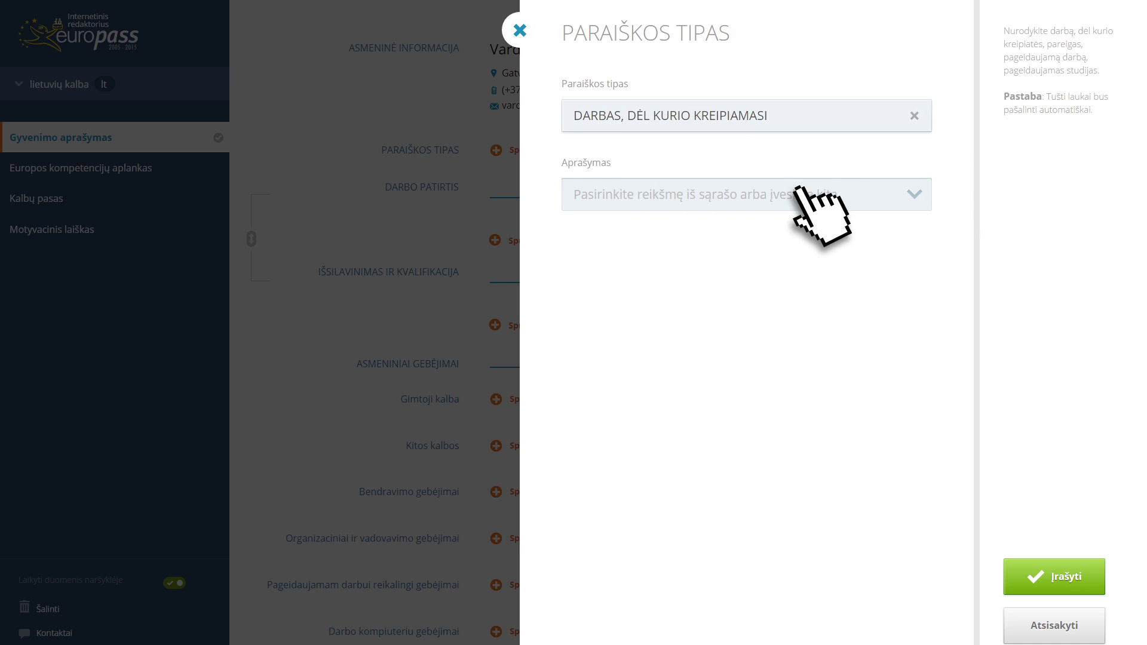
click(768, 196)
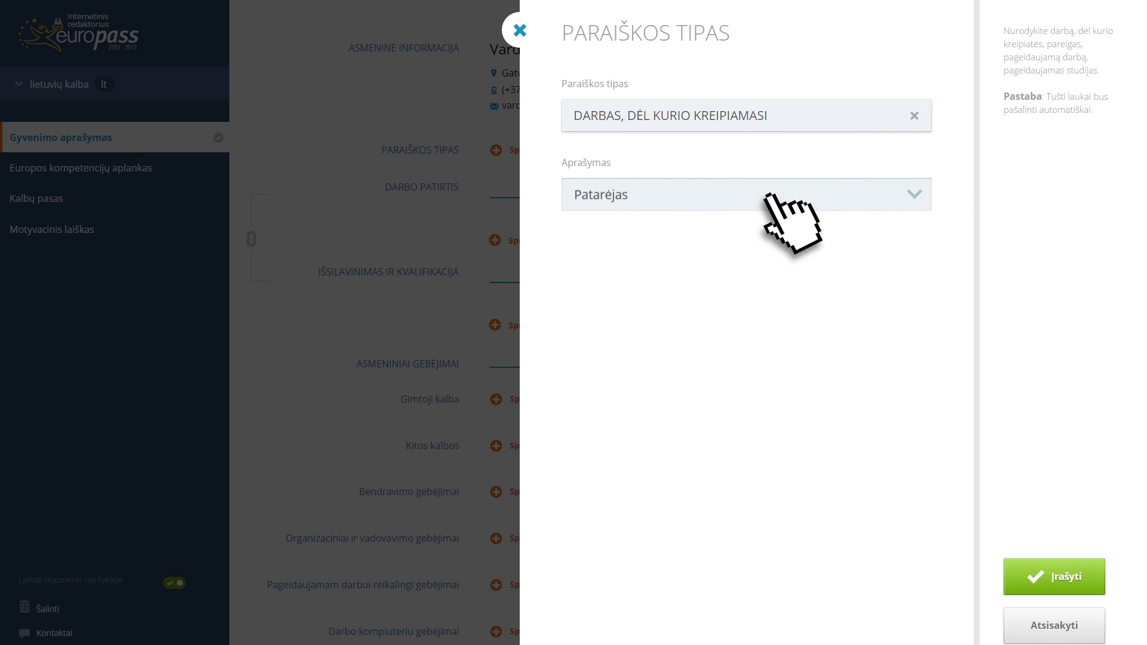
click(1064, 572)
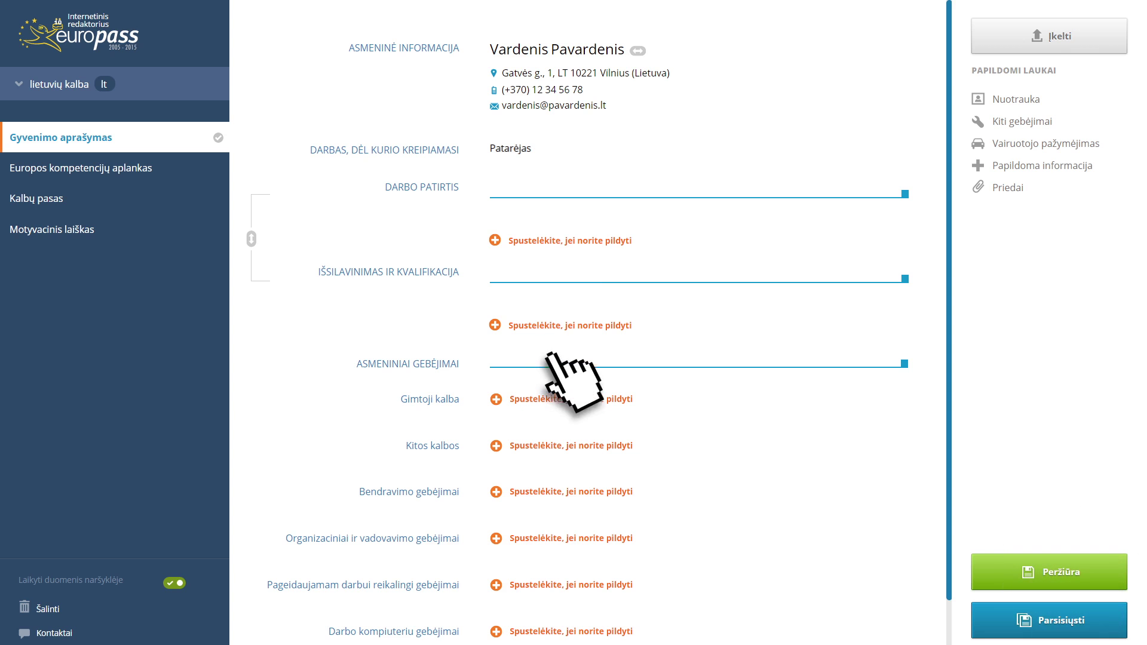
Add a work experience entry starting on day 1, month 1, 1998 and mark it as current (Dabartinis).
click(572, 146)
click(621, 123)
click(627, 150)
click(731, 117)
click(680, 151)
click(833, 117)
click(806, 256)
click(573, 245)
Enter the position Patarėjas, employer Europass, city Vilnius and country Lietuva for the work experience, and save the entry.
scroll(663, 298, down, 3)
click(750, 350)
text(Patarėjas)
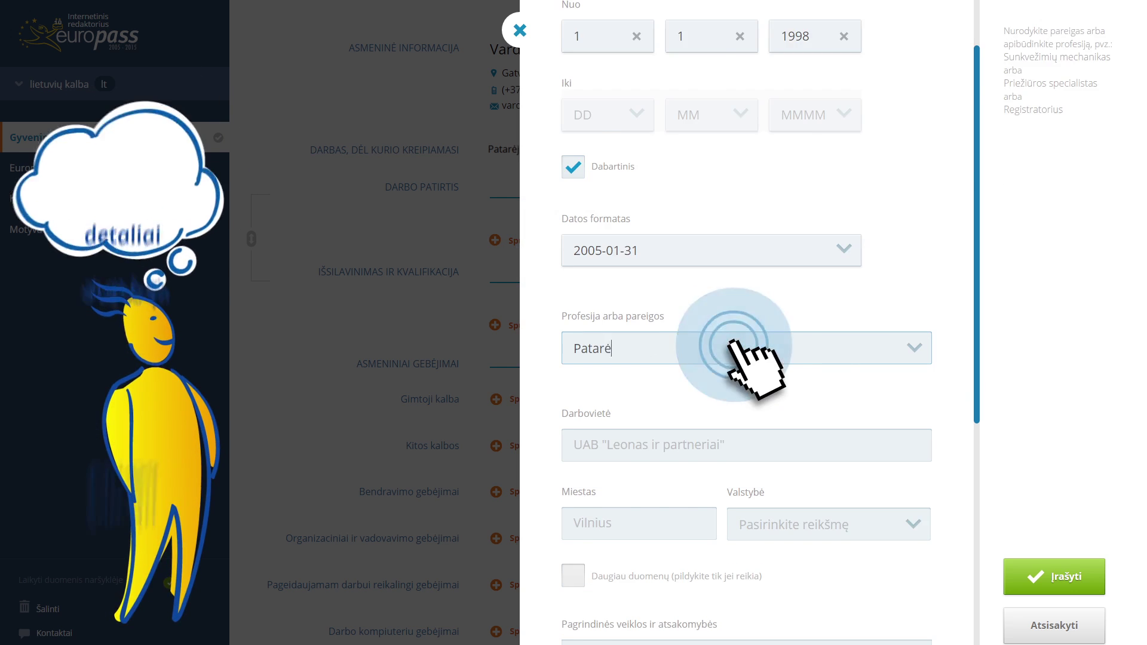
click(800, 326)
text(Europass)
click(704, 404)
text(Vilnius)
click(867, 406)
scroll(830, 478, down, 10)
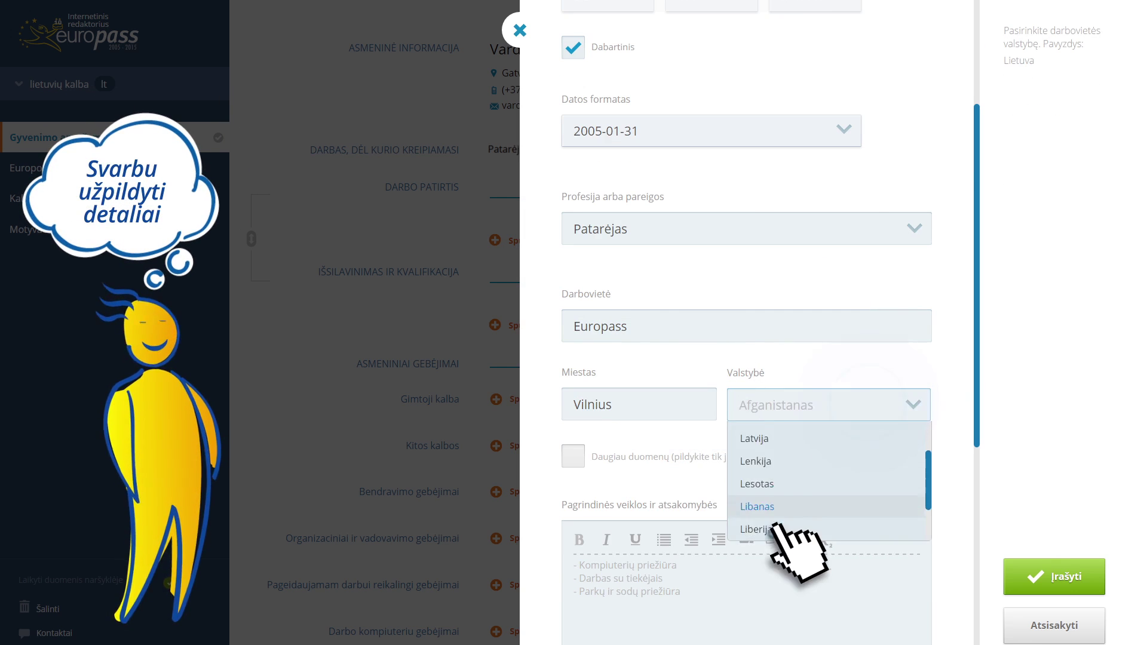
click(770, 511)
click(1016, 573)
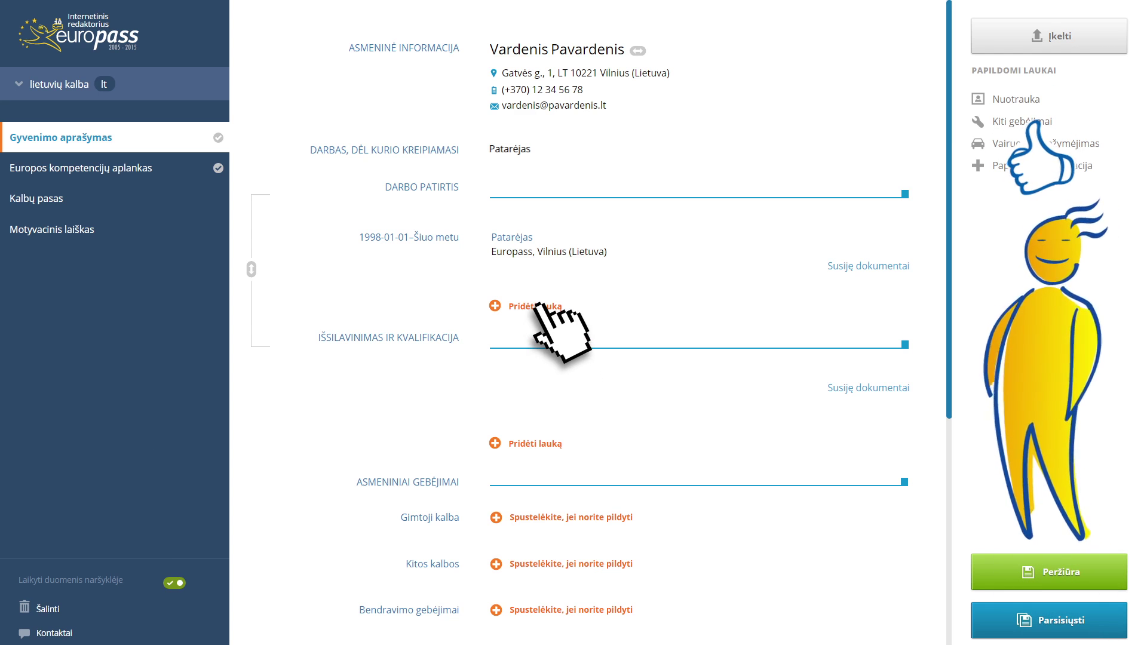
Add an education entry with the start date set to day 1, month 1, 1998.
click(548, 443)
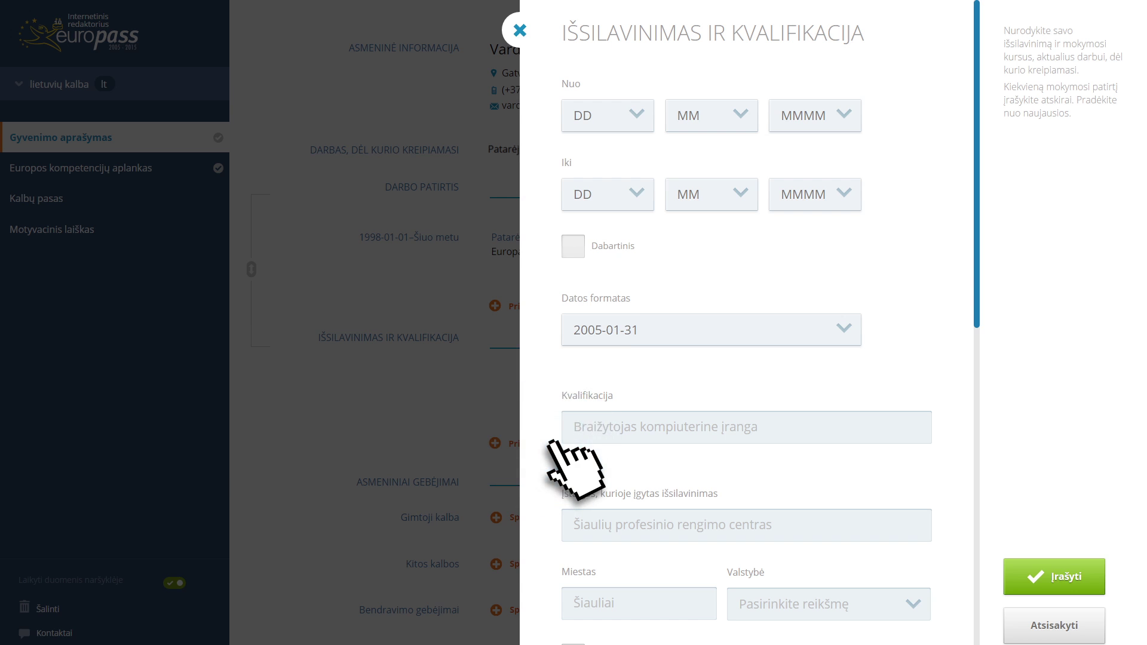
click(627, 113)
click(609, 148)
click(739, 114)
click(719, 149)
click(842, 114)
click(800, 162)
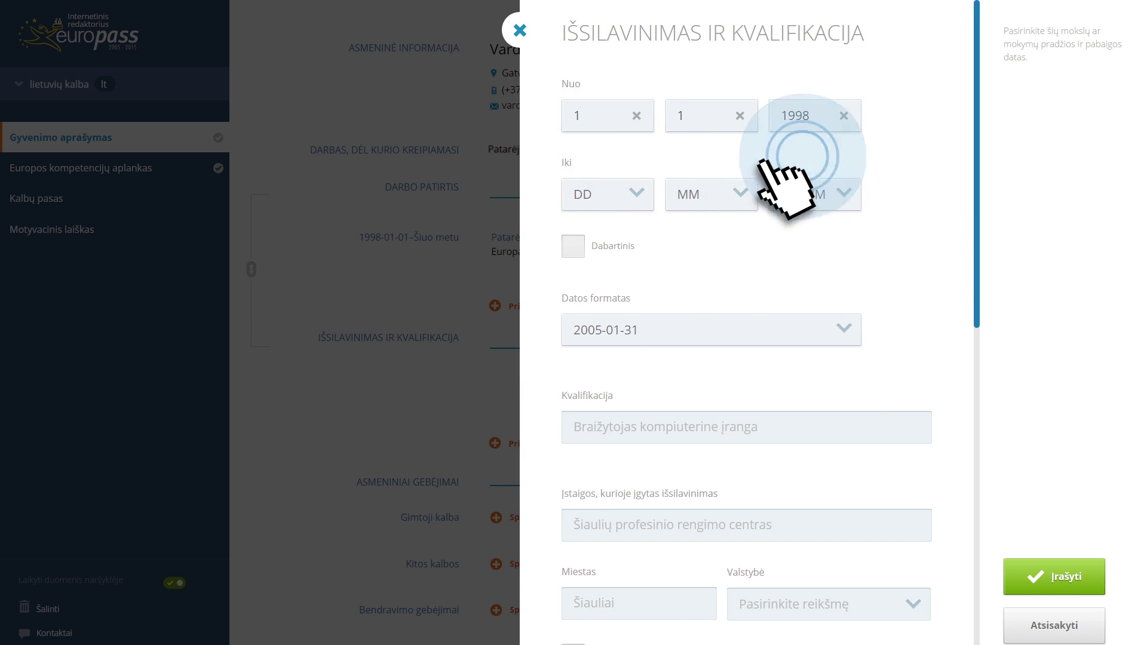
Set the education entry's end date to day 1, month 1, 2002.
click(624, 194)
click(615, 230)
click(741, 196)
click(693, 230)
click(843, 192)
click(801, 256)
Enter the qualification "Ryšiai su visuomene", institution Universitetas, city Vilnius and country Lietuva, and save the education entry.
text(Ryšiai su visuomene)
scroll(800, 382, down, 2)
click(798, 410)
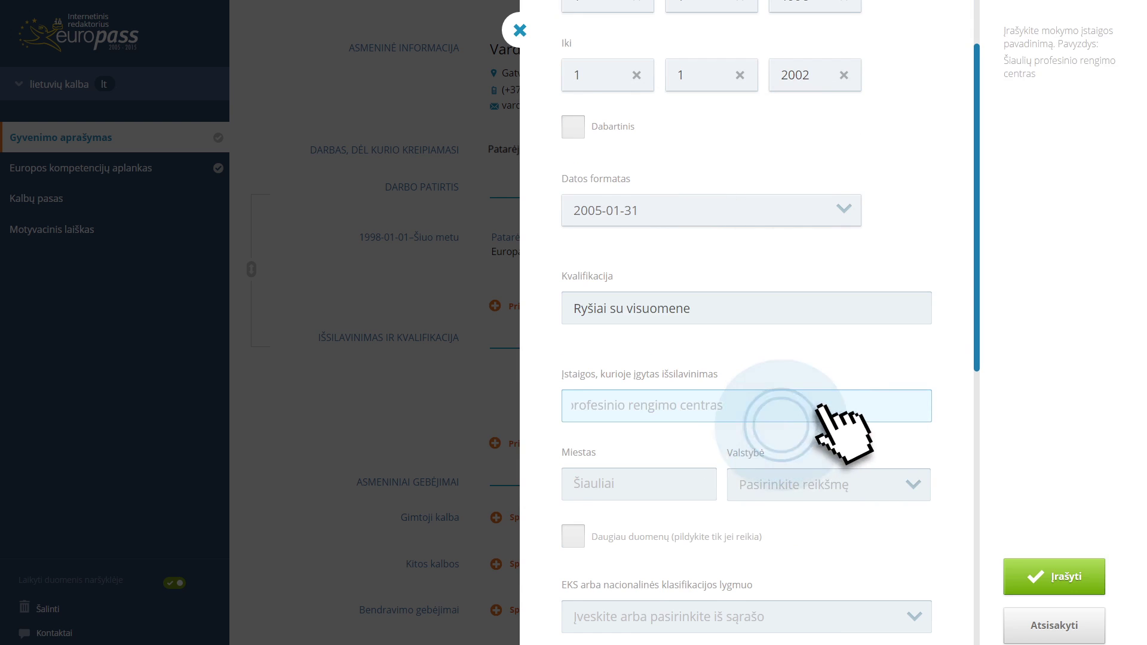
text(Universitetas)
click(685, 482)
text(Vilnius)
click(908, 483)
click(794, 560)
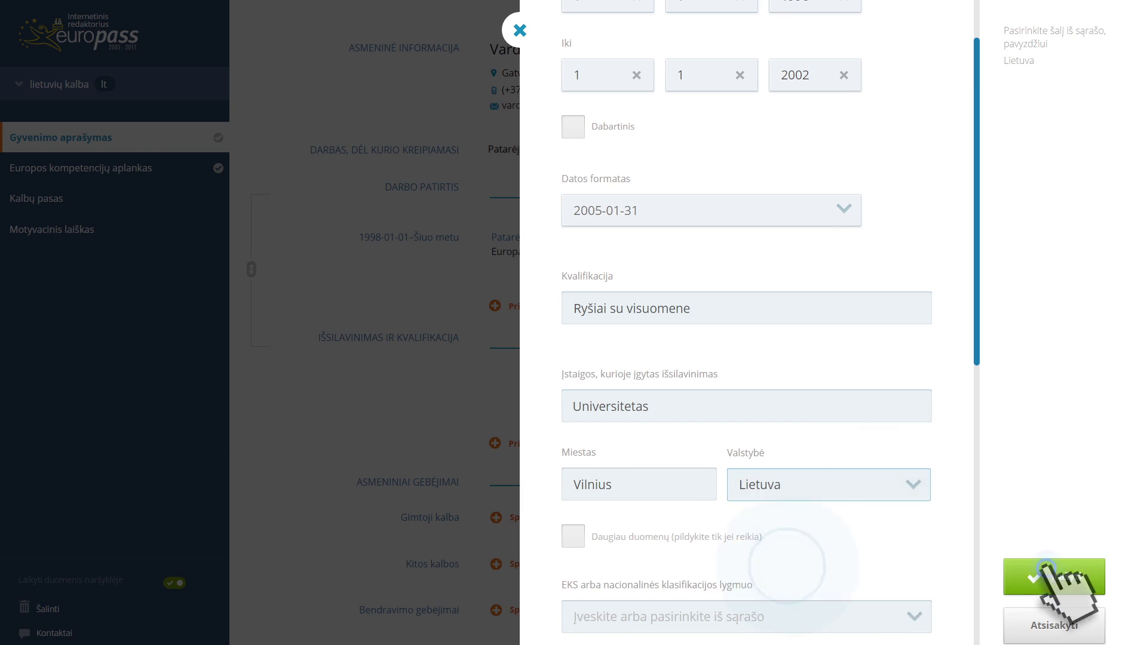
click(1054, 576)
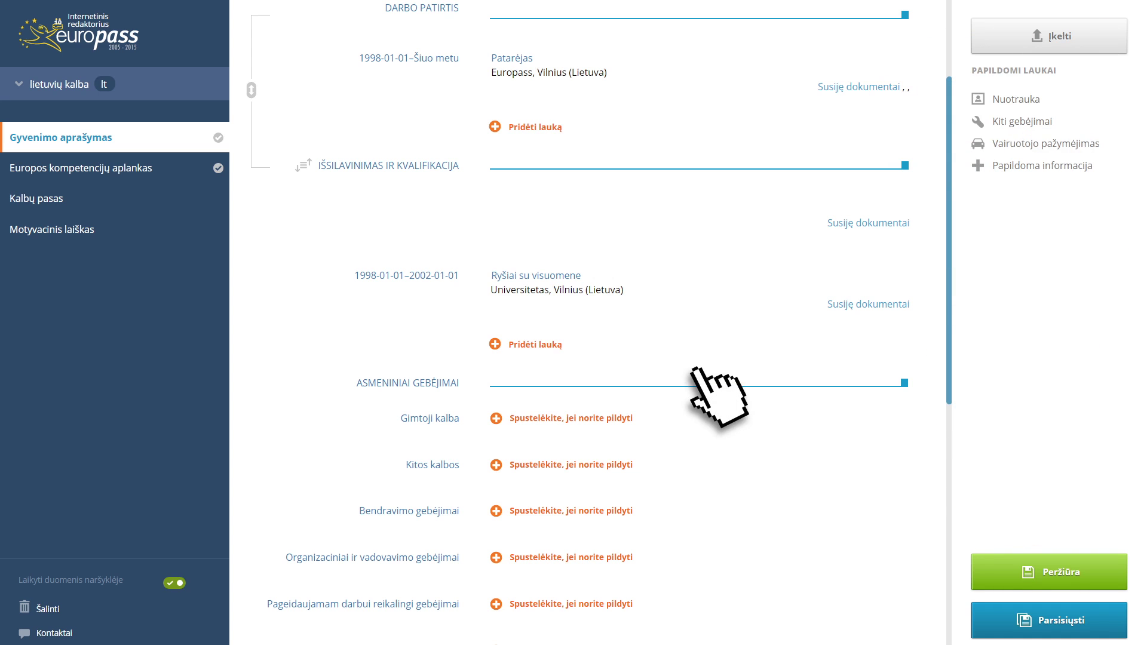
Set the mother tongue (Gimtoji kalba) to Lietuvių and save it.
click(613, 417)
click(740, 116)
text(Lietuvių)
key(Return)
click(1057, 576)
Add anglų as another language, rating listening (Klausymas) B1 and reading (Skaitymas) B2.
click(568, 225)
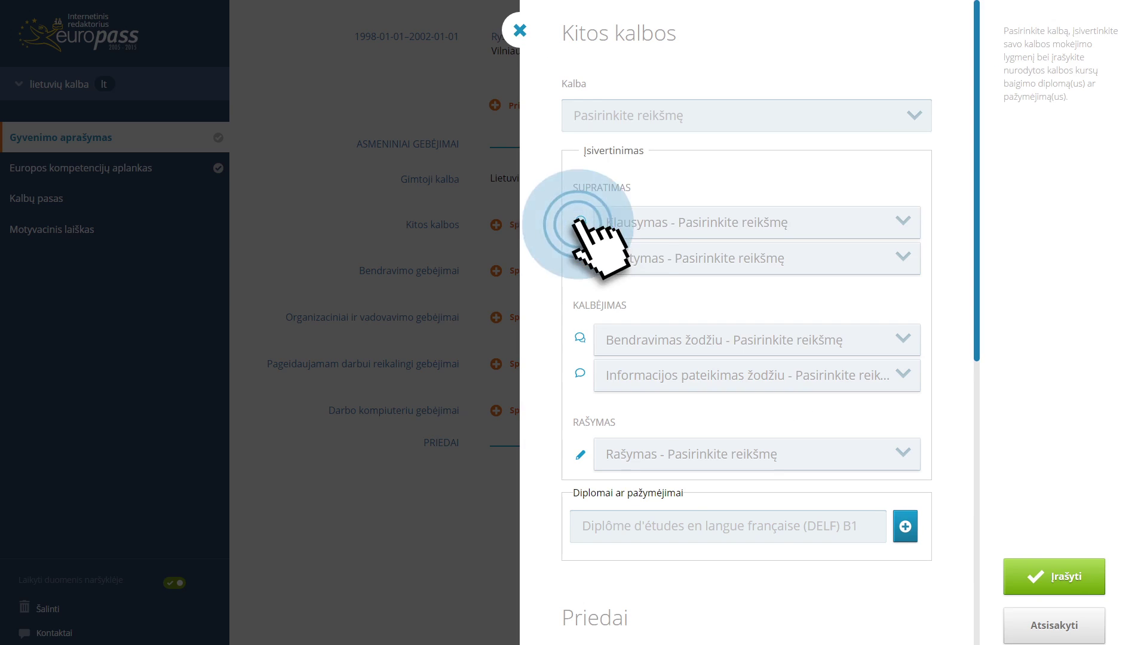
click(884, 116)
text(anglų)
click(611, 147)
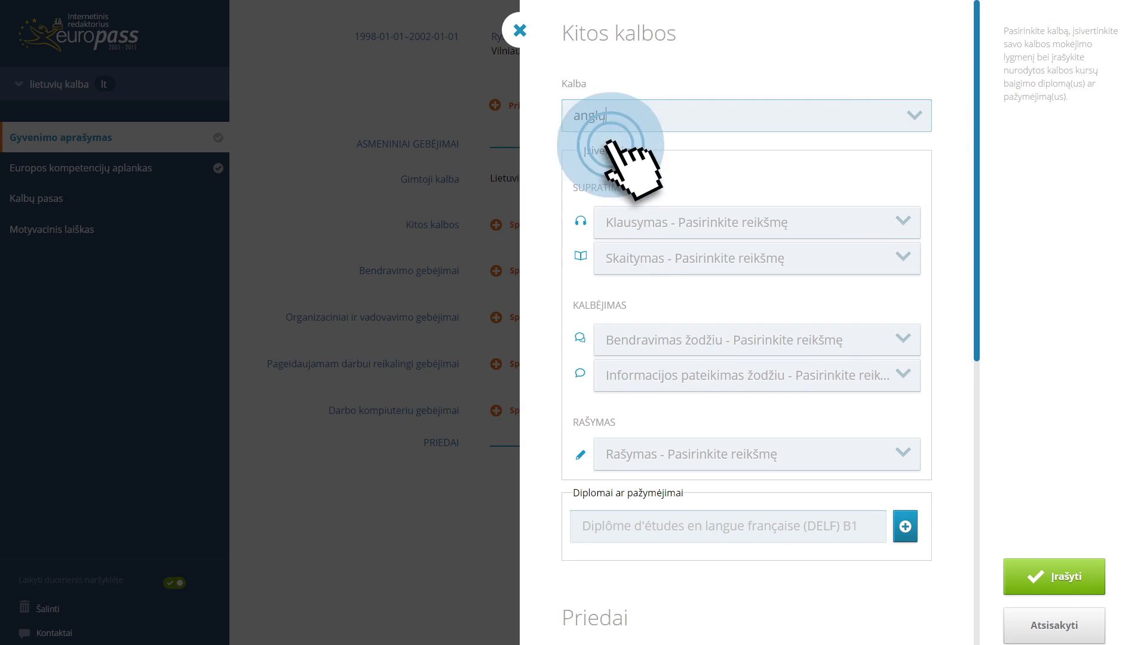
click(860, 215)
click(742, 396)
click(860, 258)
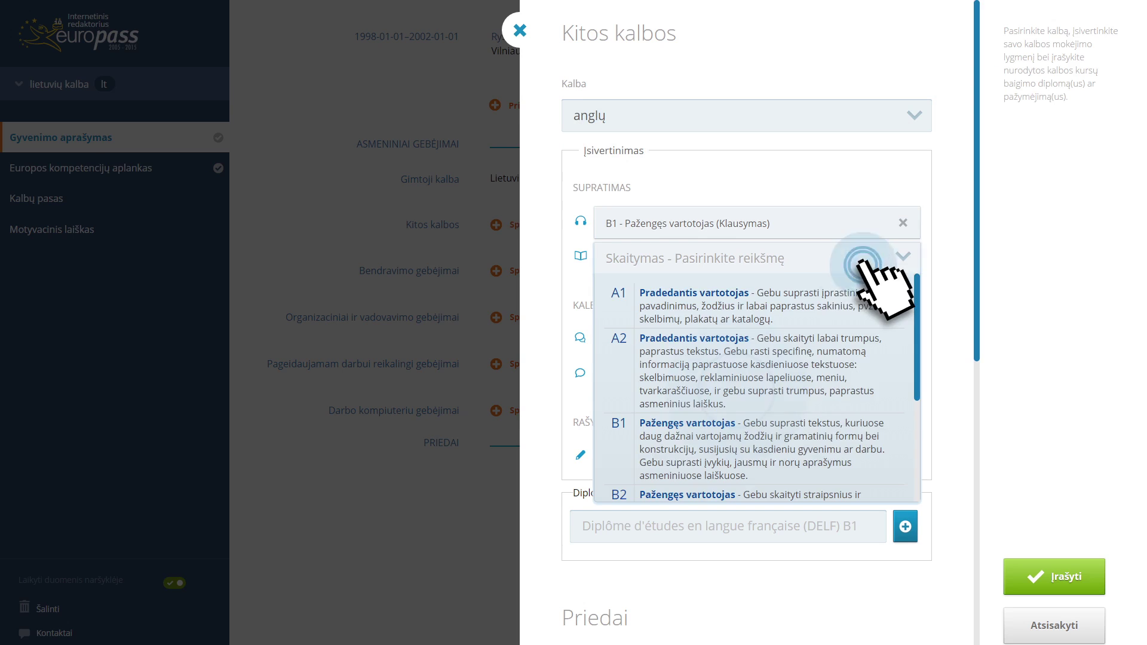
scroll(866, 269, down, 3)
click(854, 323)
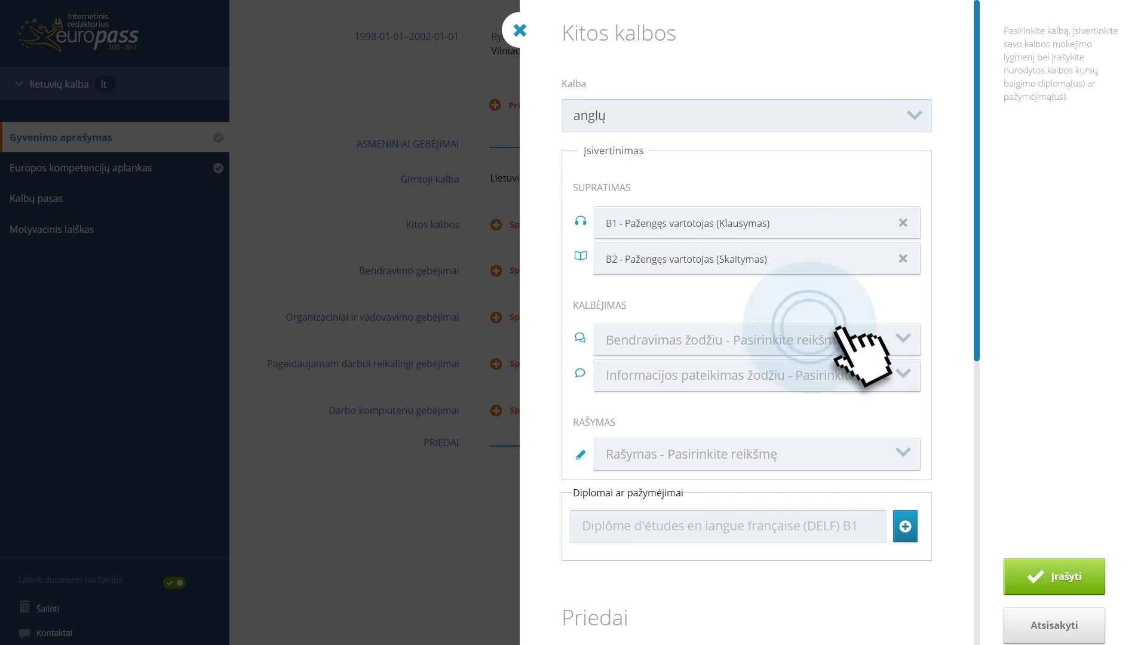
Rate English spoken interaction C1, spoken production C2 and writing C1, and save the language entry.
click(894, 341)
scroll(914, 358, down, 5)
click(746, 433)
click(898, 375)
click(786, 558)
scroll(777, 478, down, 3)
click(836, 333)
click(742, 333)
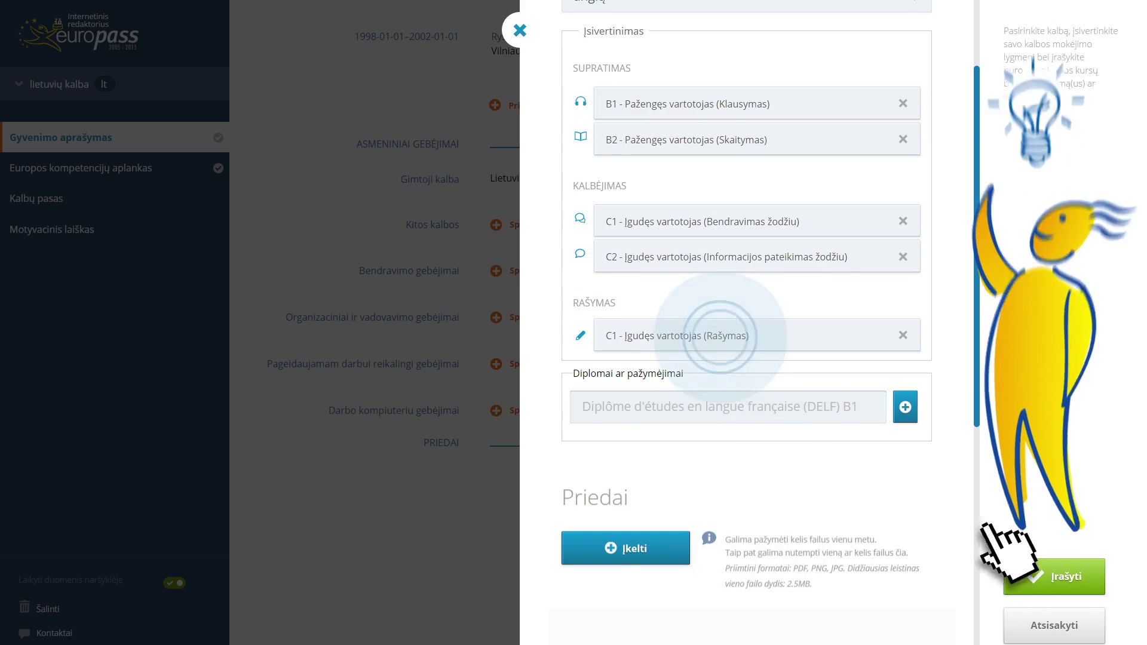
click(1054, 576)
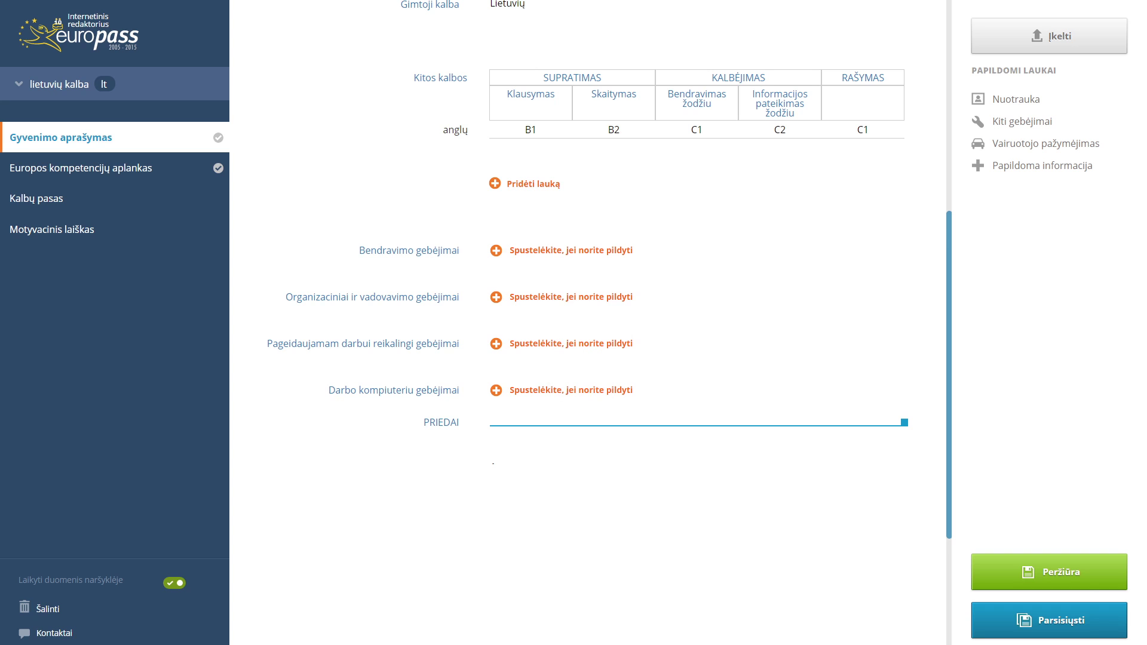
Attach Sertifikatas.jpg as a related document to the Patarėjas work experience entry and save it.
scroll(707, 284, up, 10)
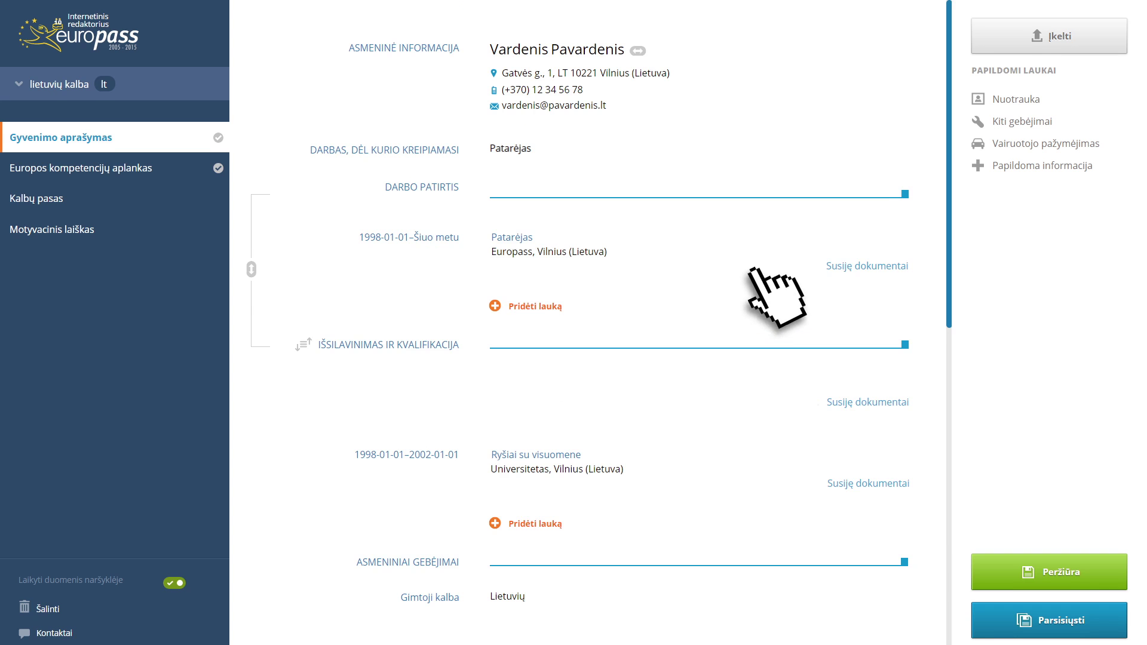
click(876, 222)
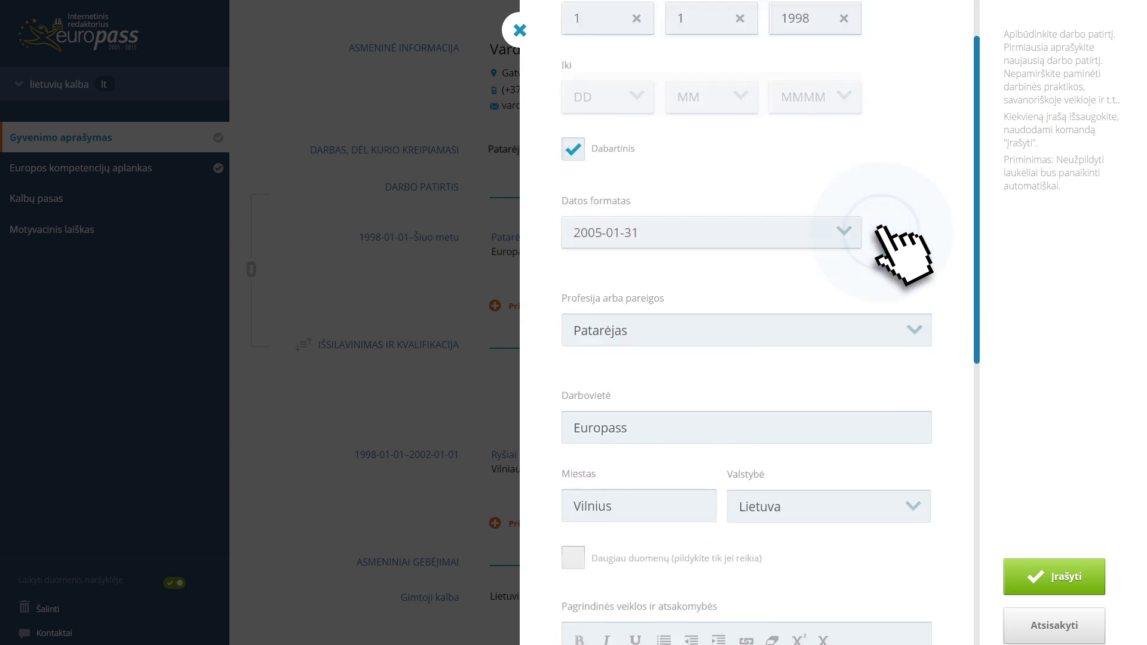
click(641, 125)
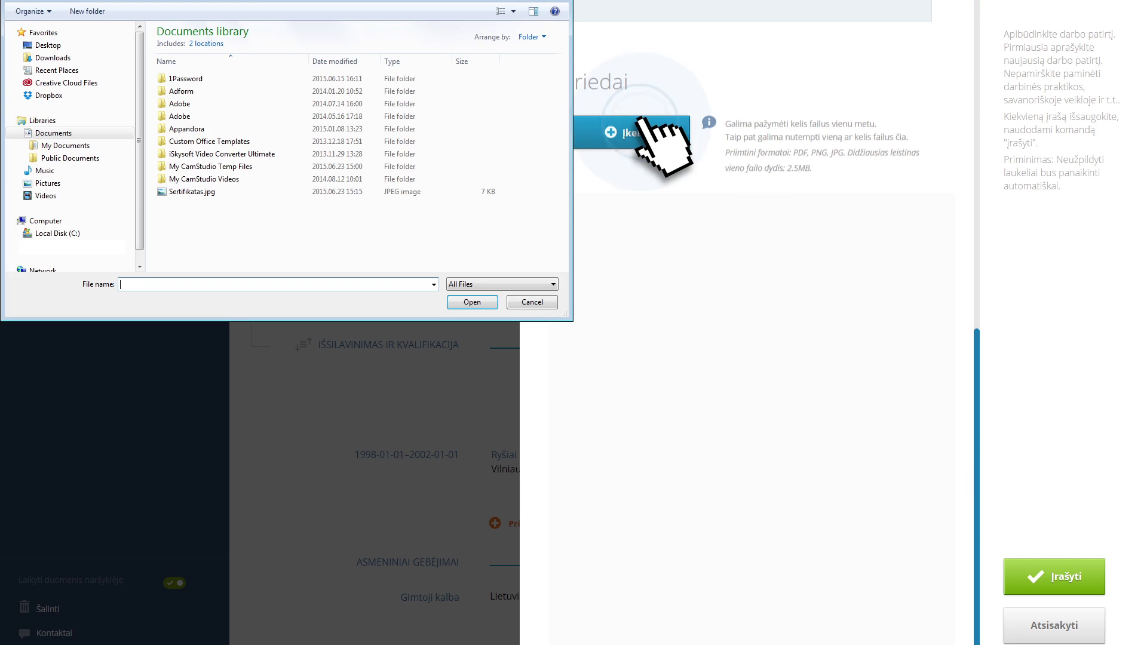
double_click(198, 191)
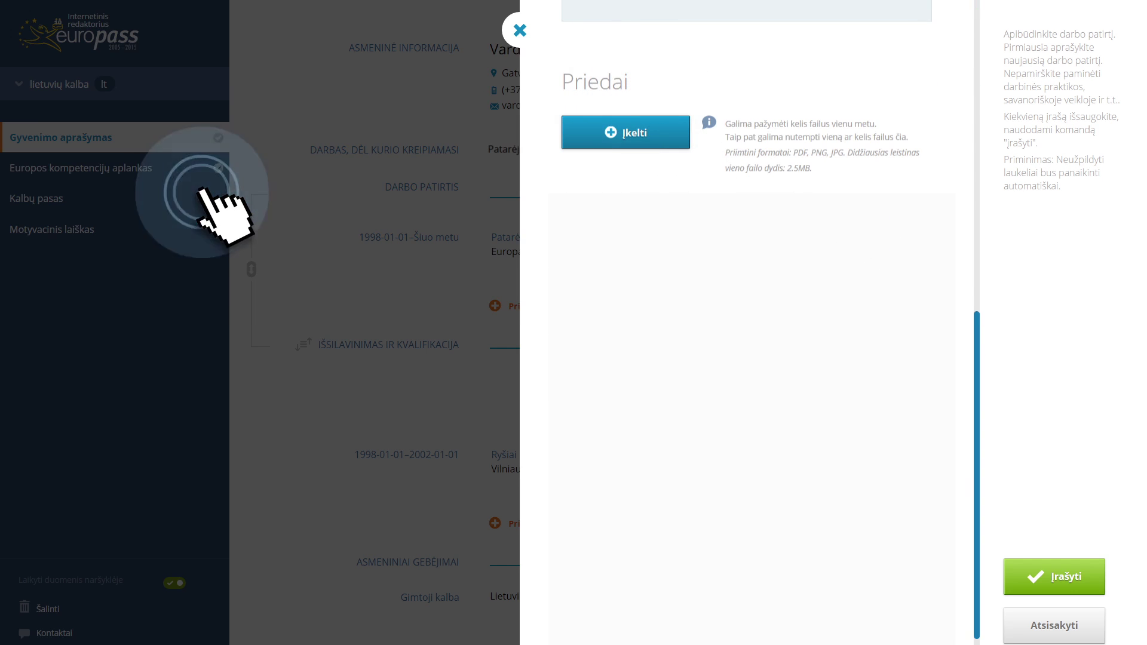
click(1055, 574)
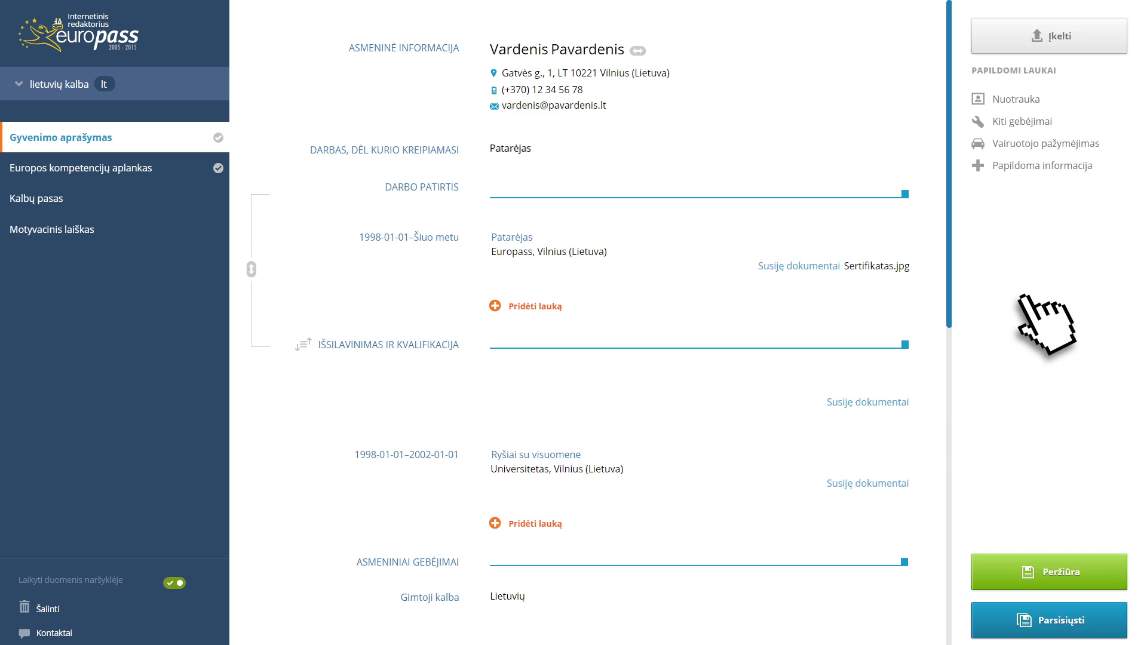
View the available sources for importing an existing document or profile, and return to the CV.
click(1056, 37)
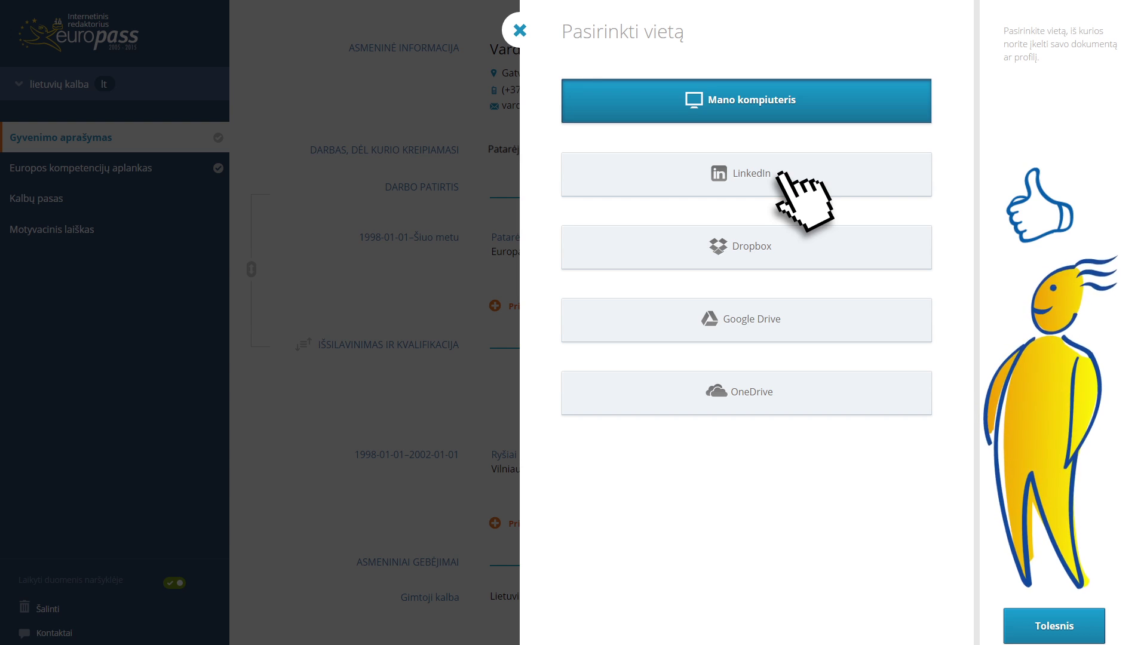
click(338, 256)
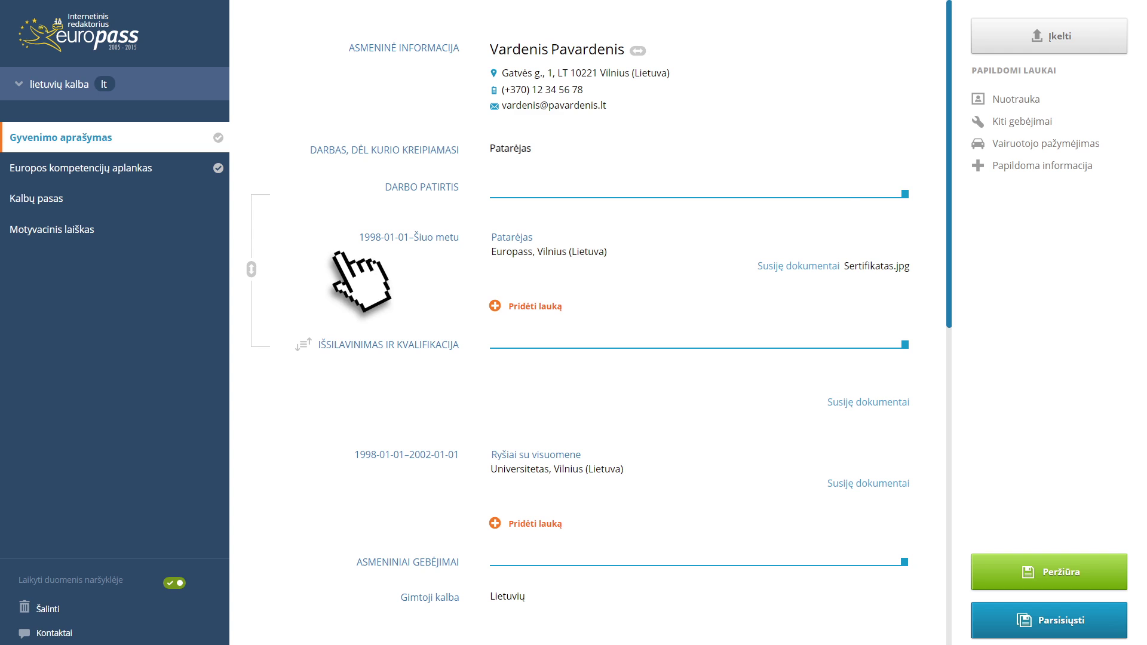
Look through the European skills passport, the language passport and the cover letter documents.
click(170, 165)
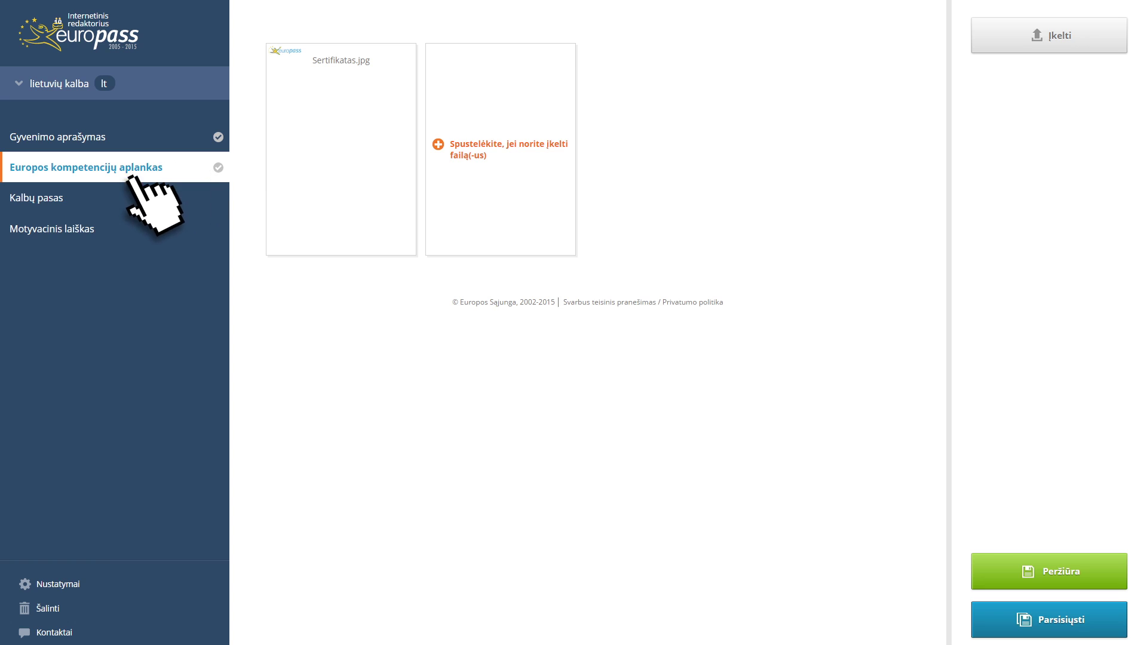
click(89, 197)
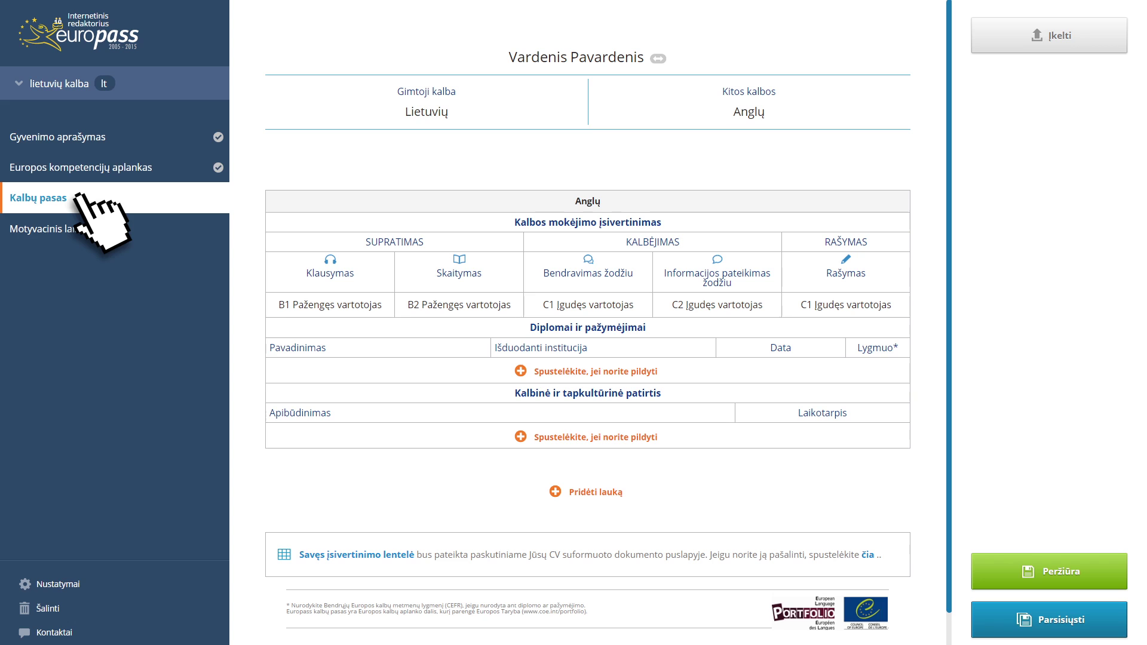
click(115, 229)
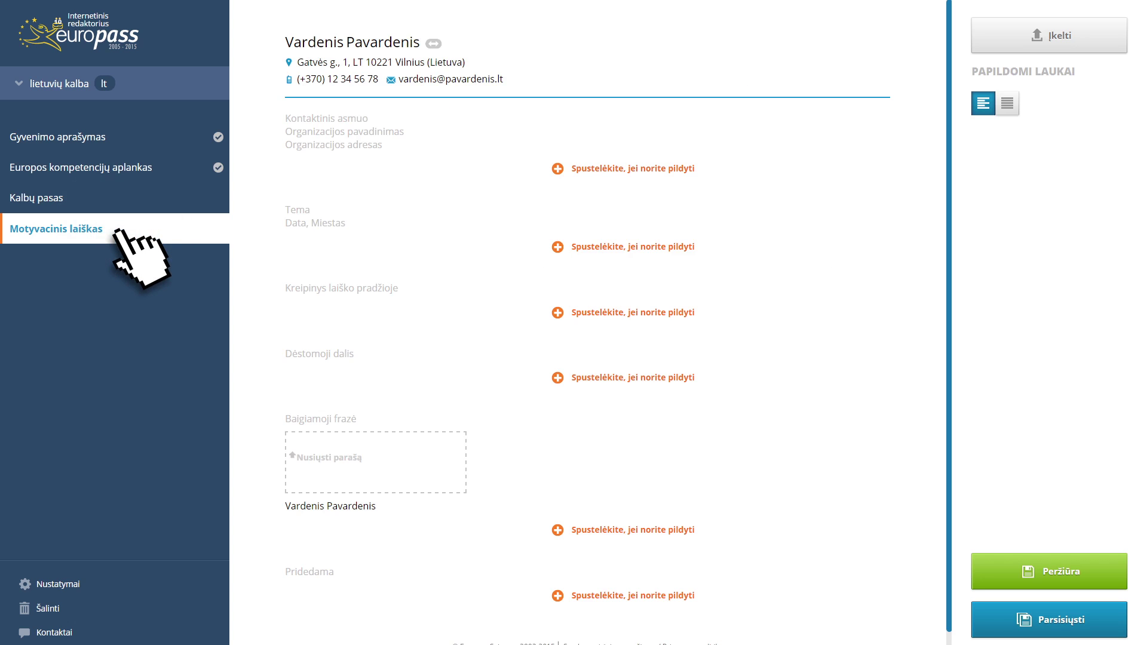